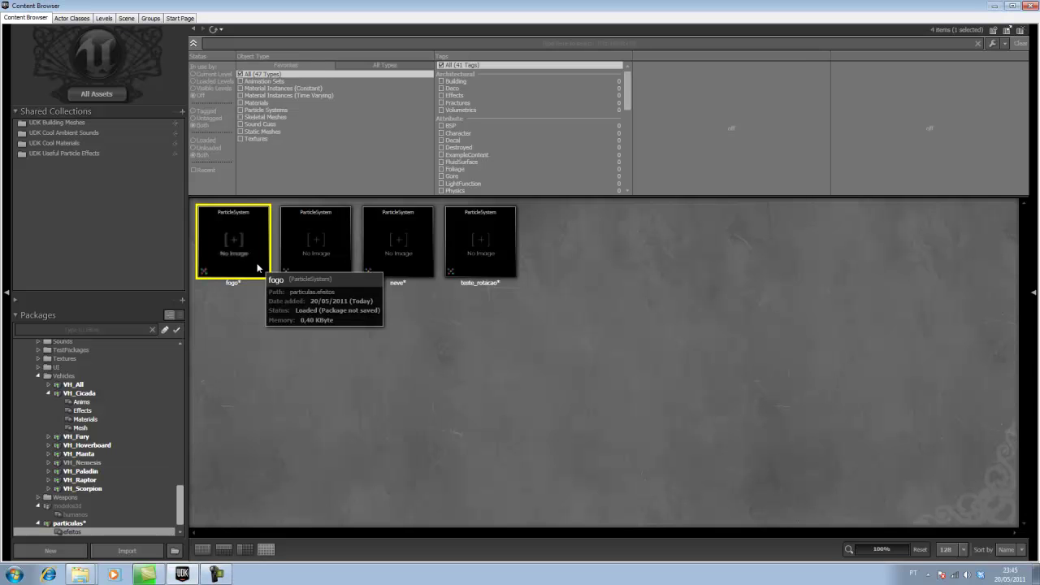
Step: Open the fogo ParticleSystem from the Content Browser in Unreal Cascade
{"action": "double_click", "coordinate": [257, 267]}
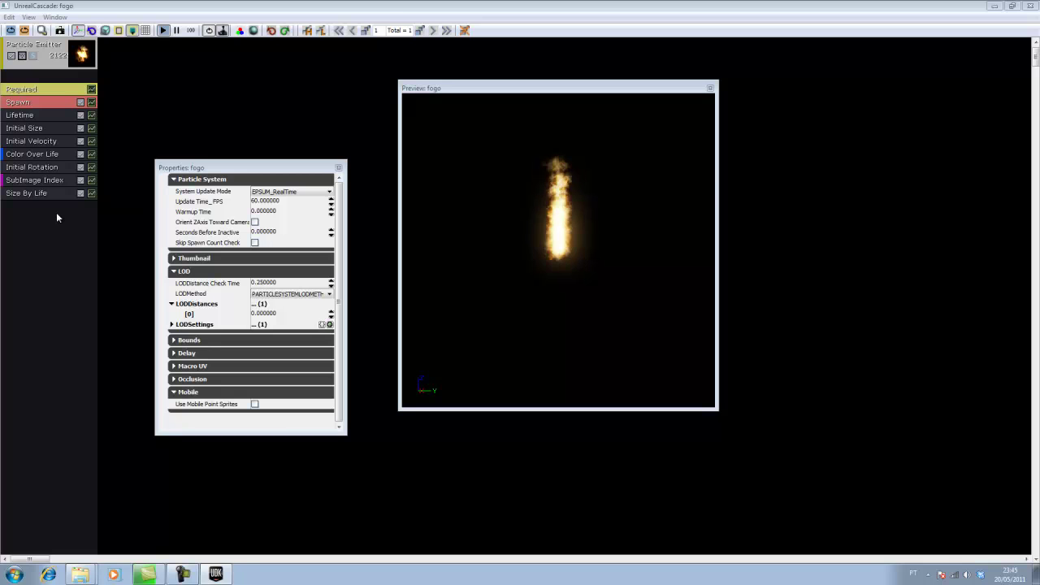
Step: Add a Location > Cylinder module to the fogo fire emitter
{"action": "left_click", "coordinate": [57, 217]}
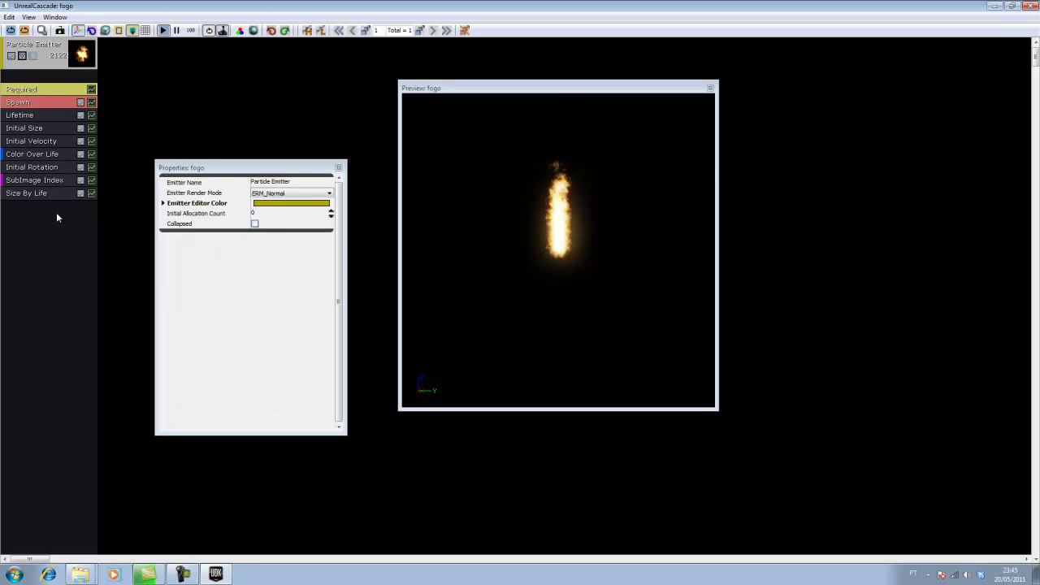
{"action": "right_click", "coordinate": [57, 217]}
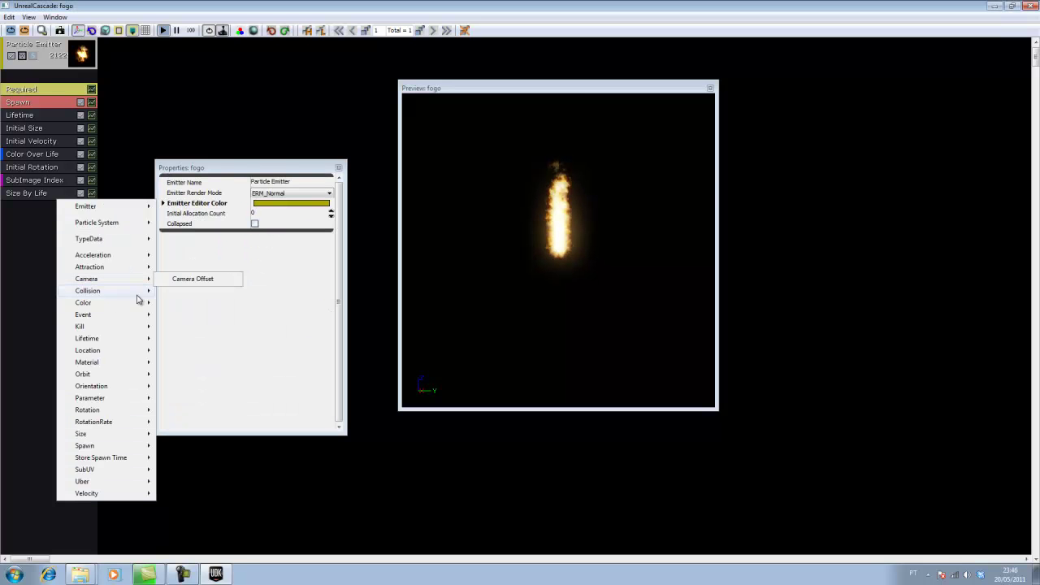
{"action": "mouse_move", "coordinate": [155, 349]}
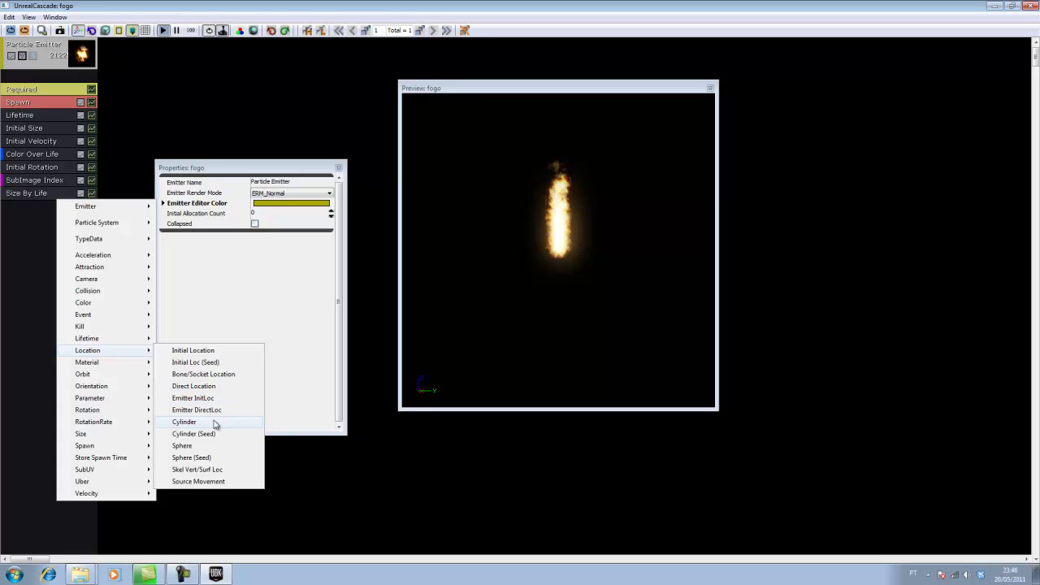
{"action": "left_click", "coordinate": [214, 423]}
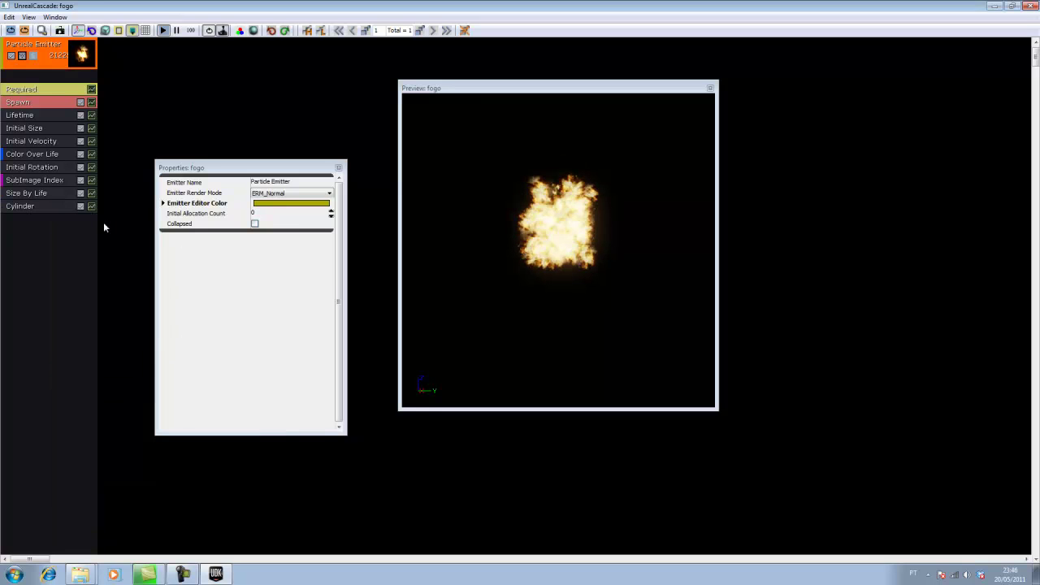
Step: Enable 3DDraw Mode on the Cylinder module to show its wireframe in the preview
{"action": "left_click", "coordinate": [47, 210]}
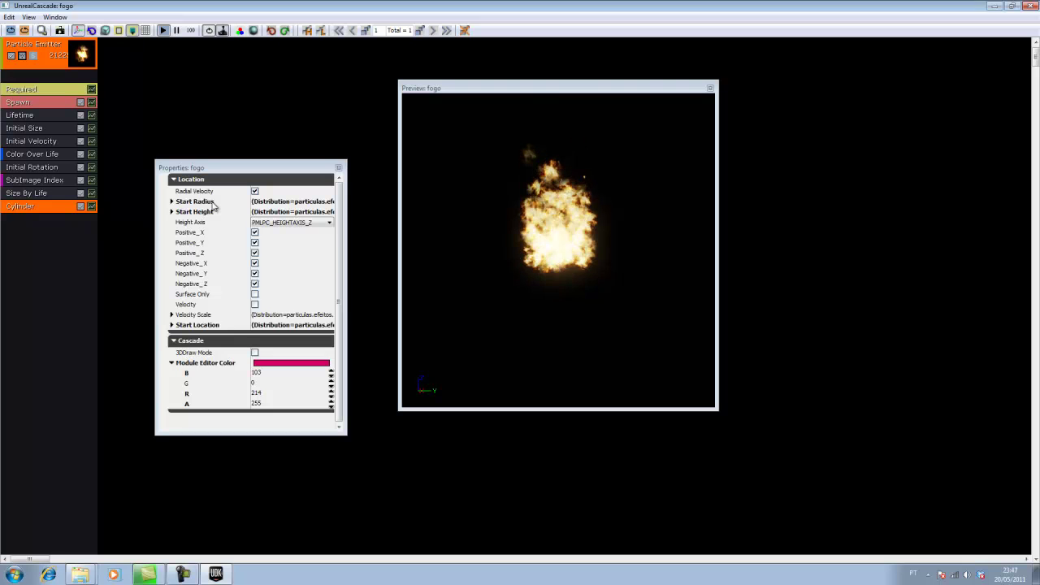
{"action": "double_click", "coordinate": [213, 202]}
{"action": "double_click", "coordinate": [213, 203]}
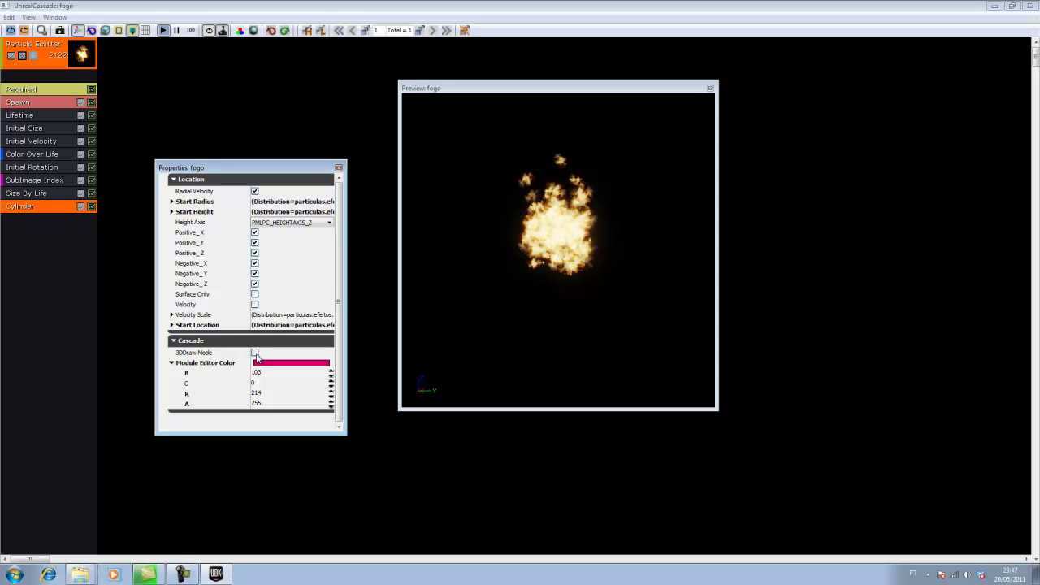
{"action": "left_click", "coordinate": [255, 354]}
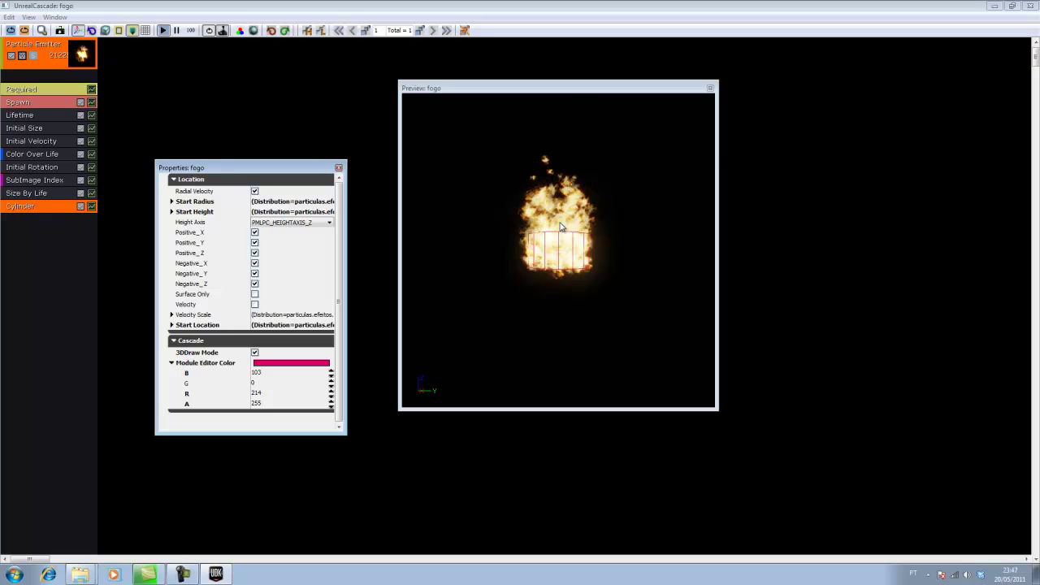
Step: Orbit and zoom the preview to view the cylinder from above, and expand Start Radius
{"action": "left_click_drag", "start_coordinate": [560, 242], "coordinate": [560, 253]}
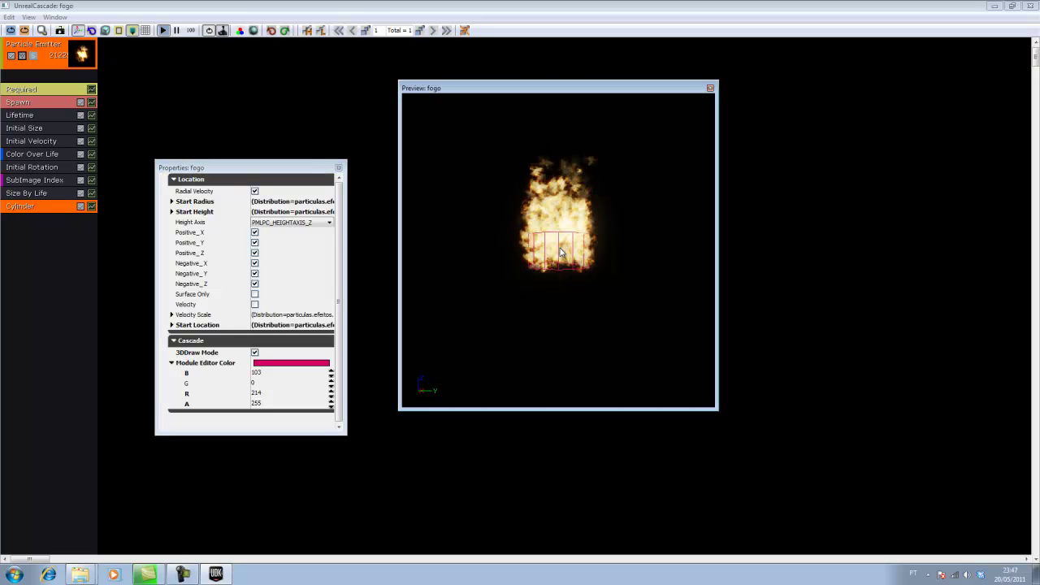
{"action": "left_click_drag", "start_coordinate": [560, 253], "coordinate": [560, 252]}
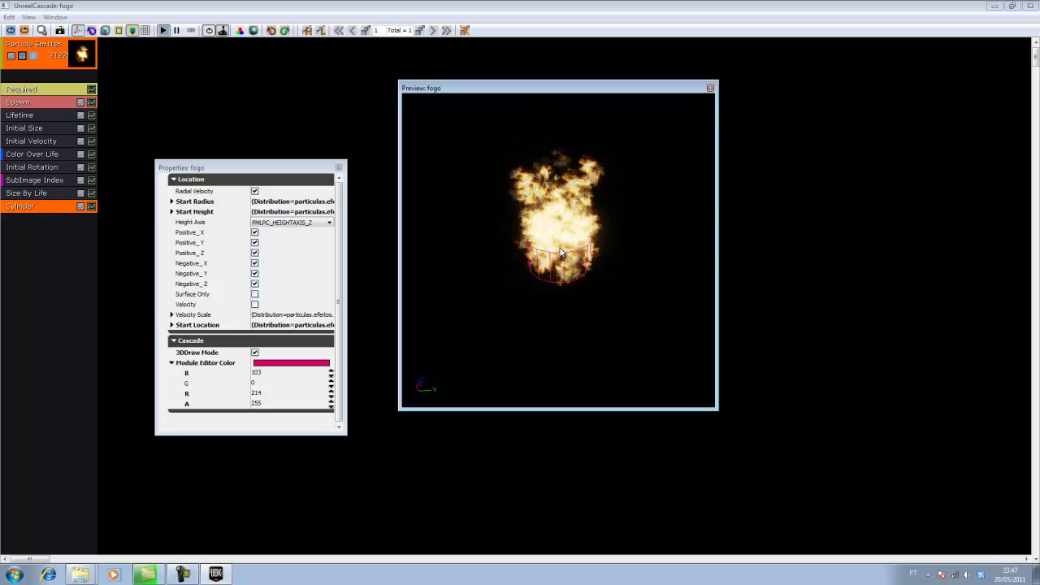
{"action": "scroll", "coordinate": [560, 252], "scroll_direction": "up", "scroll_amount": 2}
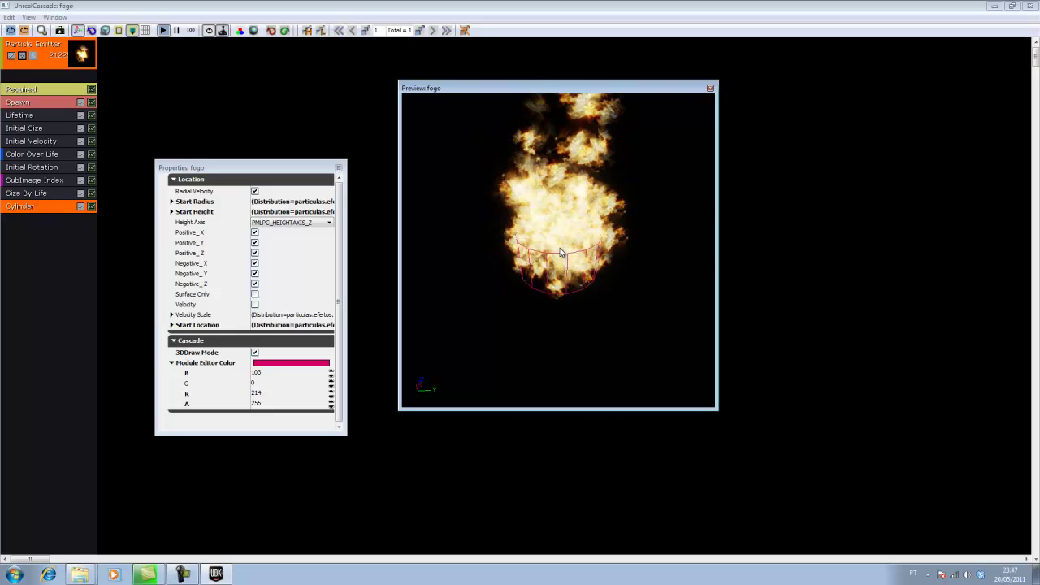
{"action": "left_click", "coordinate": [172, 201]}
Step: Try Cylinder Start Radius values 5 and 15 and Start Height values 1 and 5
{"action": "left_click", "coordinate": [276, 221]}
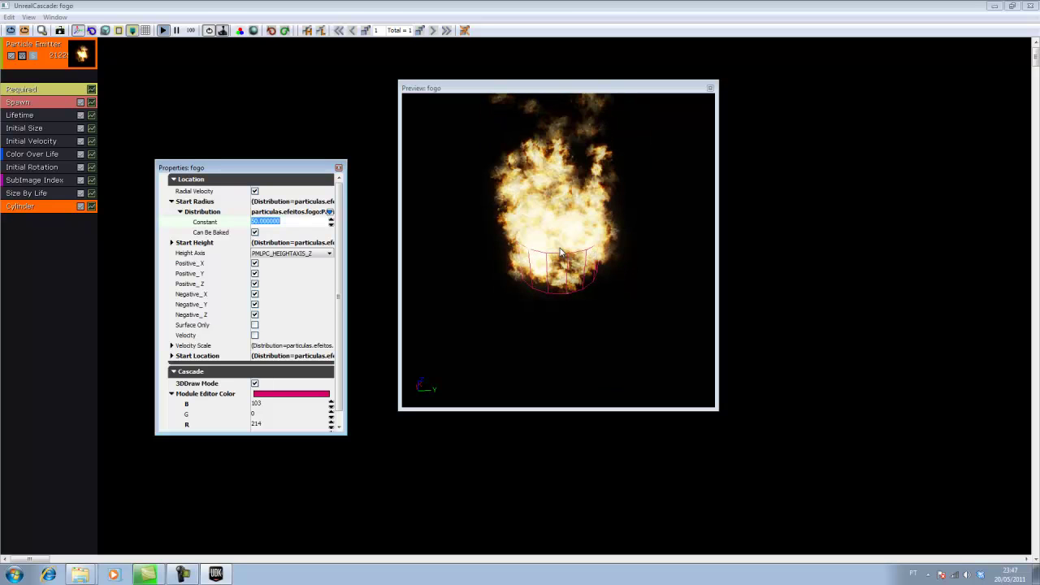
{"action": "type", "text": "5"}
{"action": "key", "text": "Return"}
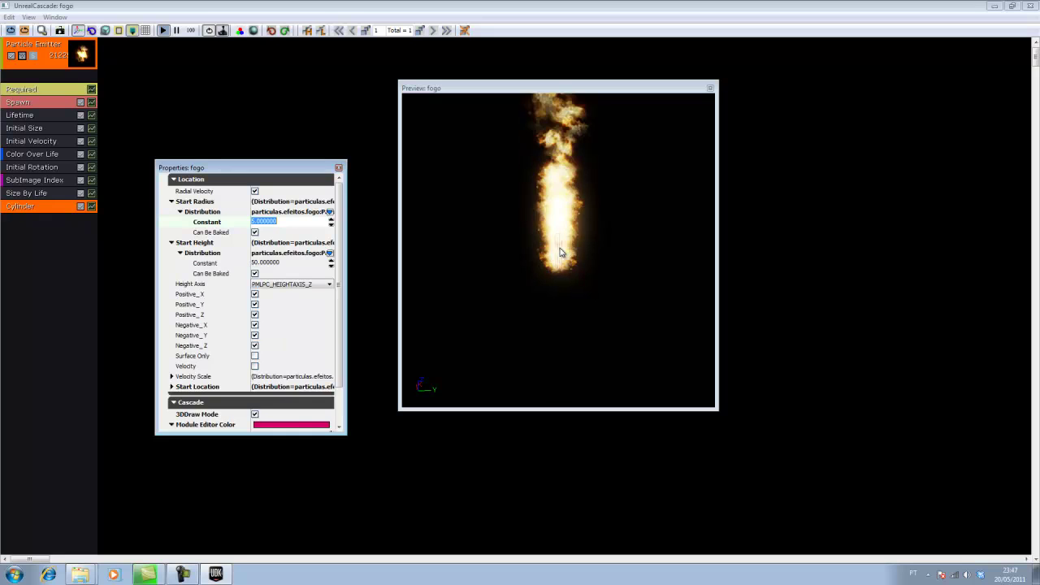
{"action": "key", "text": "Tab"}
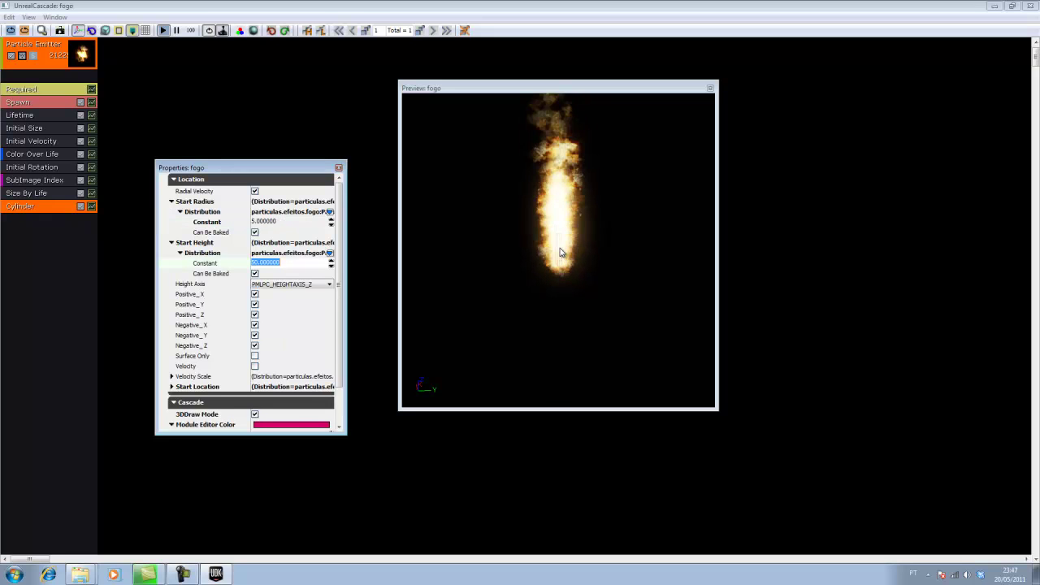
{"action": "type", "text": "1"}
{"action": "key", "text": "Return"}
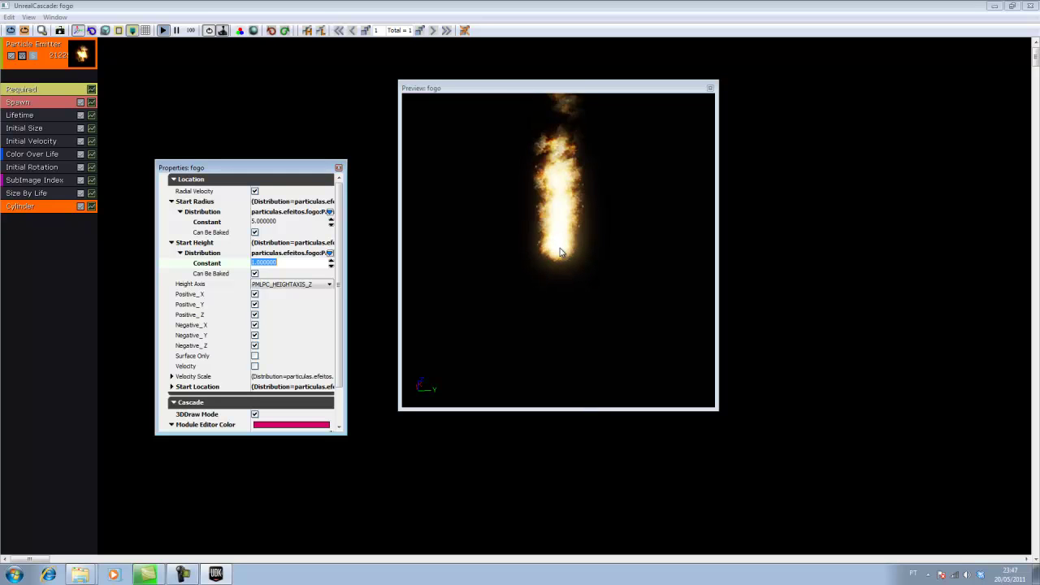
{"action": "type", "text": "5"}
{"action": "key", "text": "Return"}
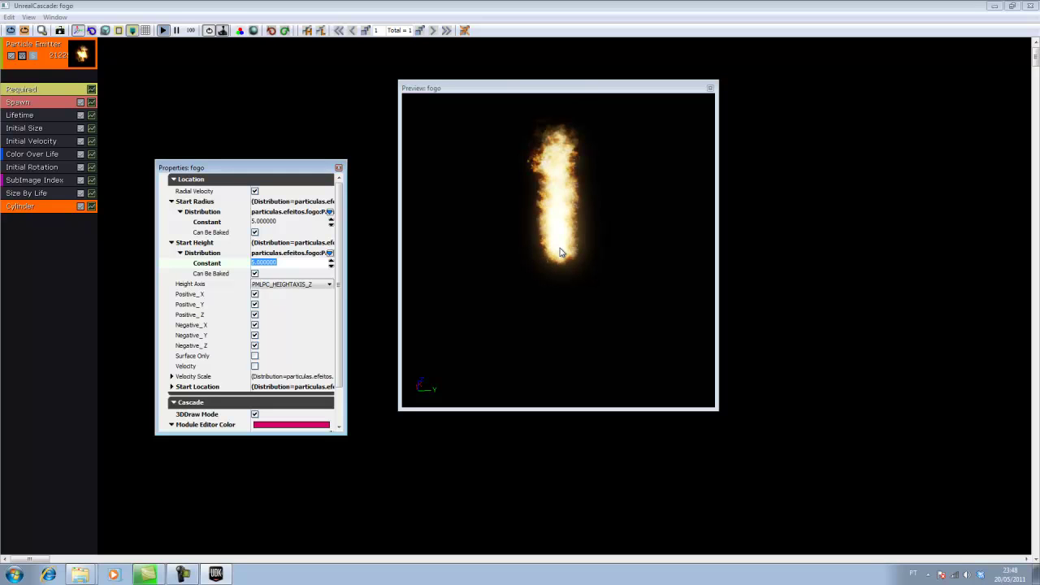
{"action": "key", "text": "Up"}
{"action": "key", "text": "Up"}
{"action": "key", "text": "Up"}
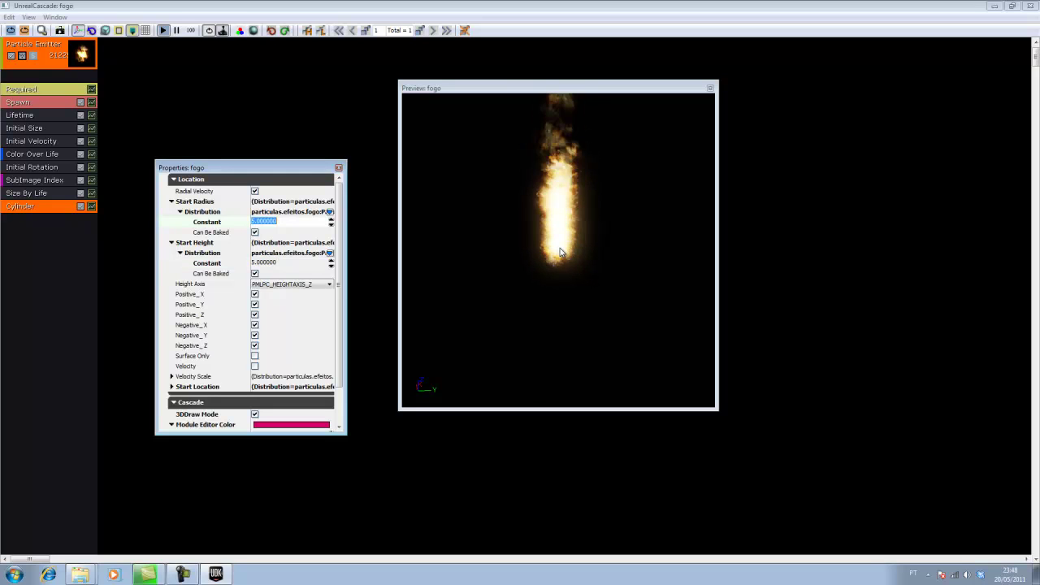
{"action": "type", "text": "15"}
{"action": "key", "text": "Return"}
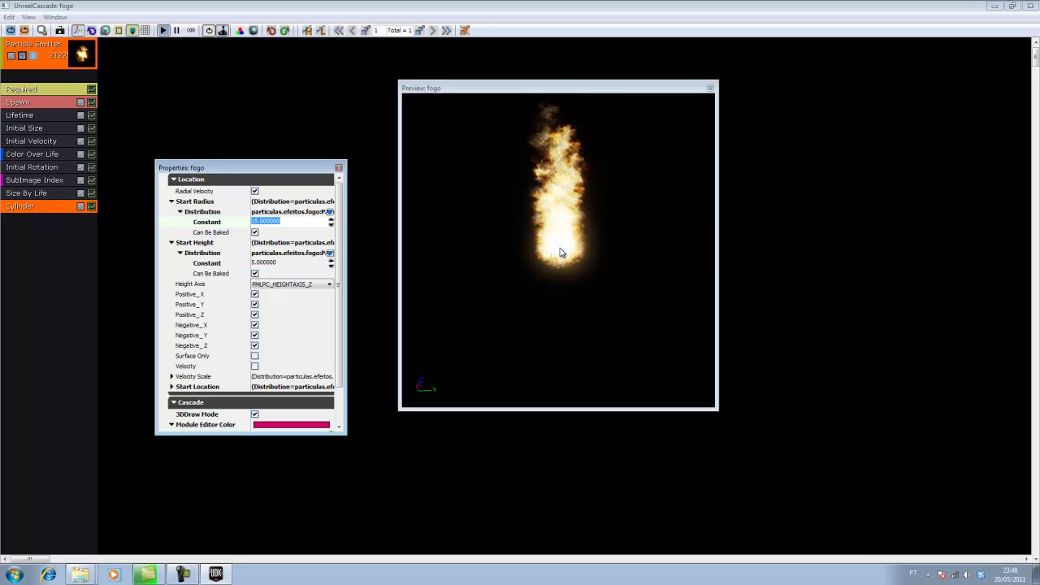
Step: Settle on Start Radius 10 and Start Height 10 for a tall, narrow flame
{"action": "type", "text": "10"}
{"action": "key", "text": "Return"}
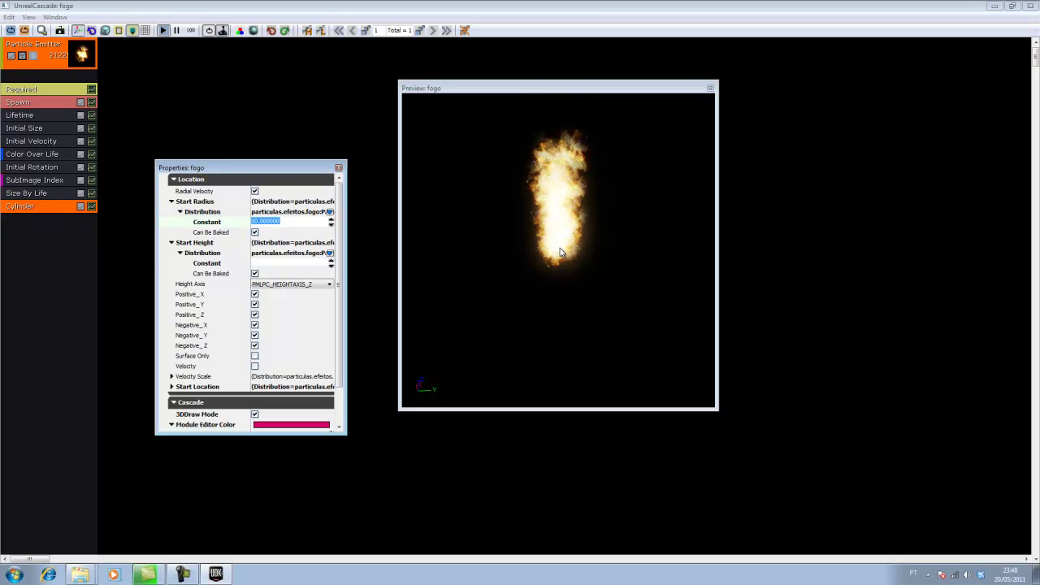
{"action": "key", "text": "Tab"}
{"action": "type", "text": "1"}
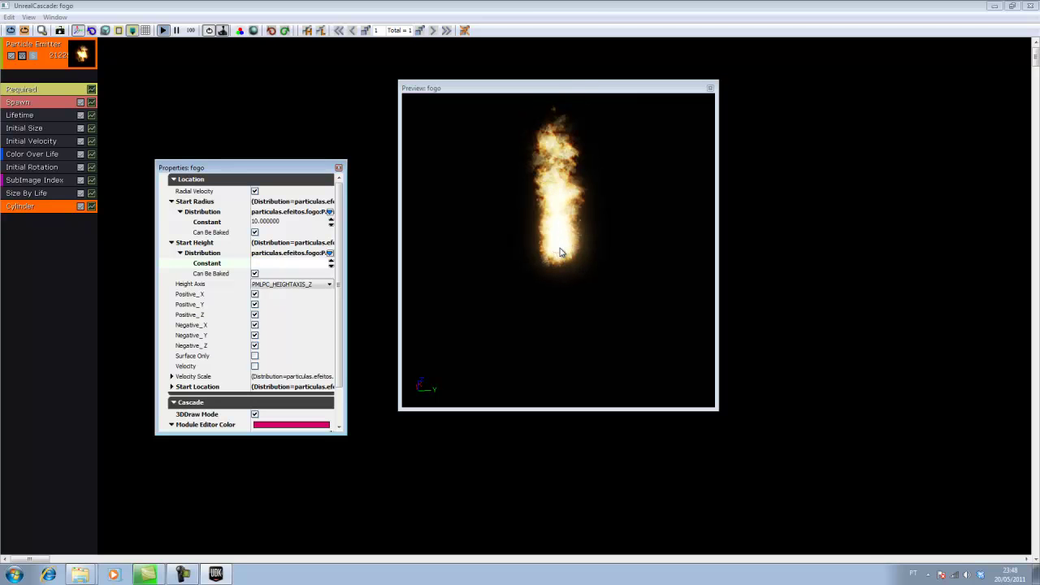
{"action": "type", "text": "5"}
{"action": "key", "text": "Return"}
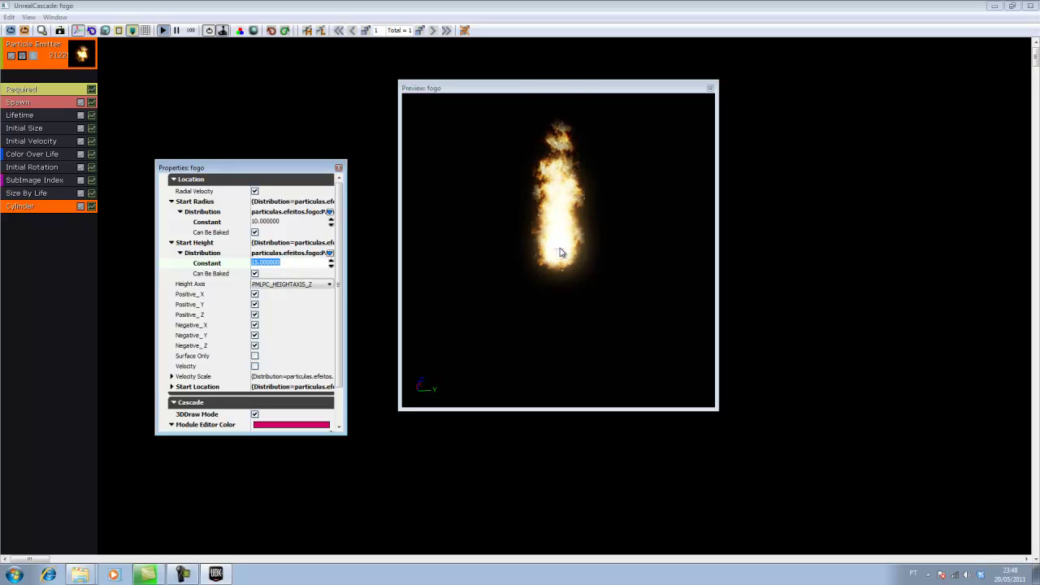
{"action": "type", "text": "10"}
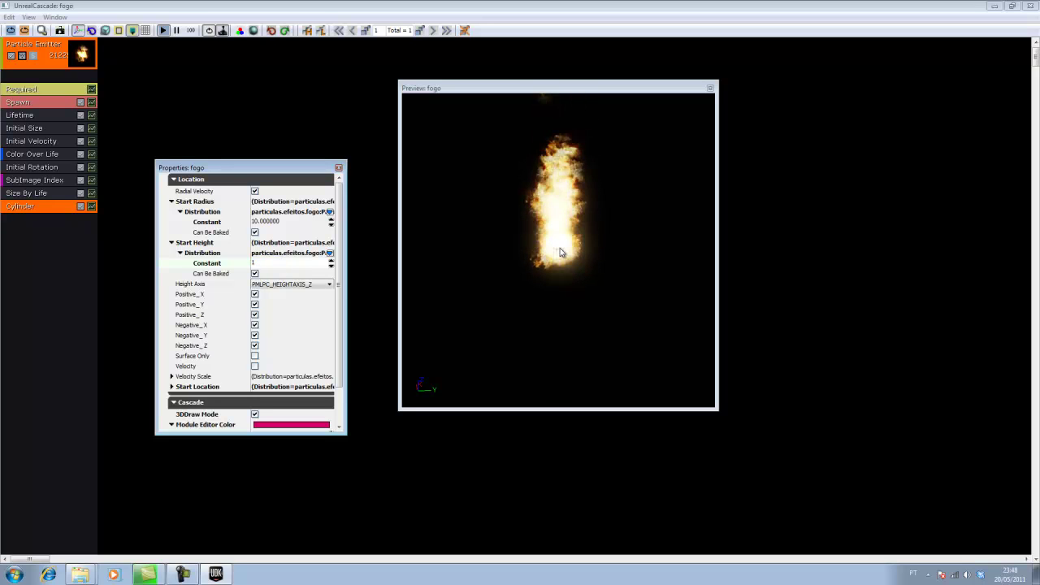
{"action": "key", "text": "Return"}
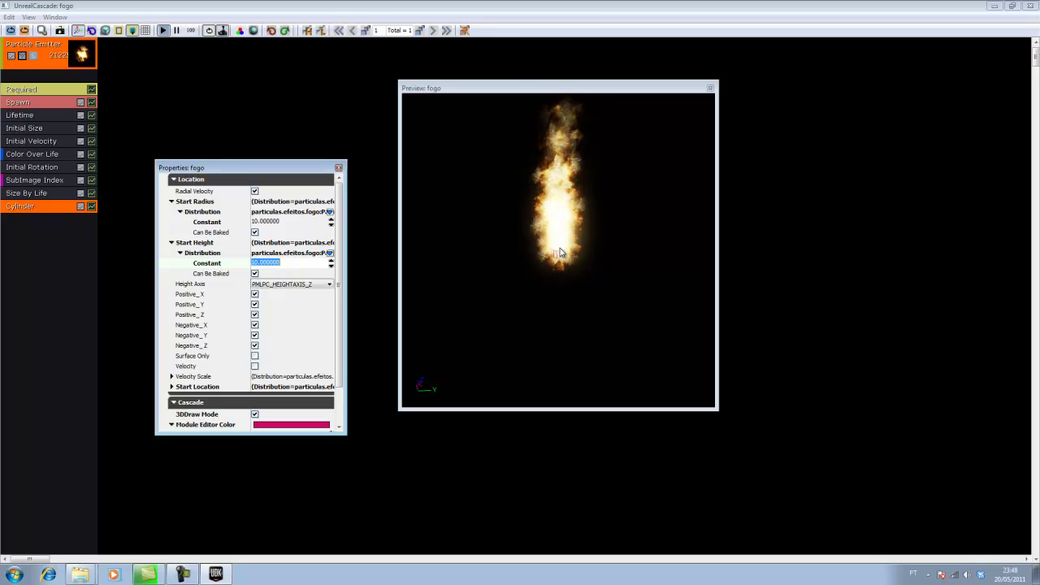
{"action": "key", "text": "Return"}
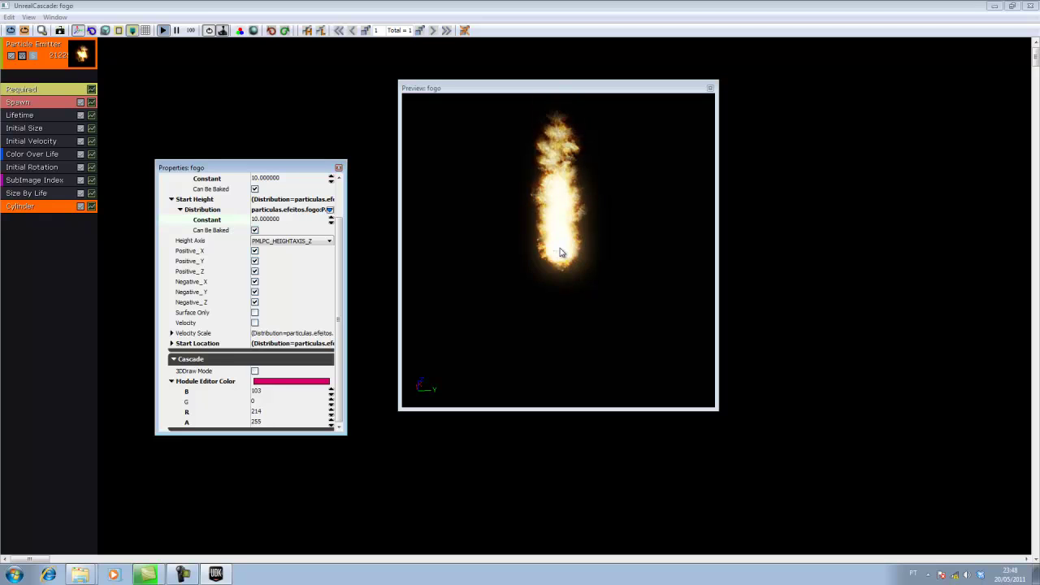
Step: Undo 3DDraw Mode, open the Curve Editor from the Window menu, then return to the Content Browser
{"action": "key", "text": "ctrl+z"}
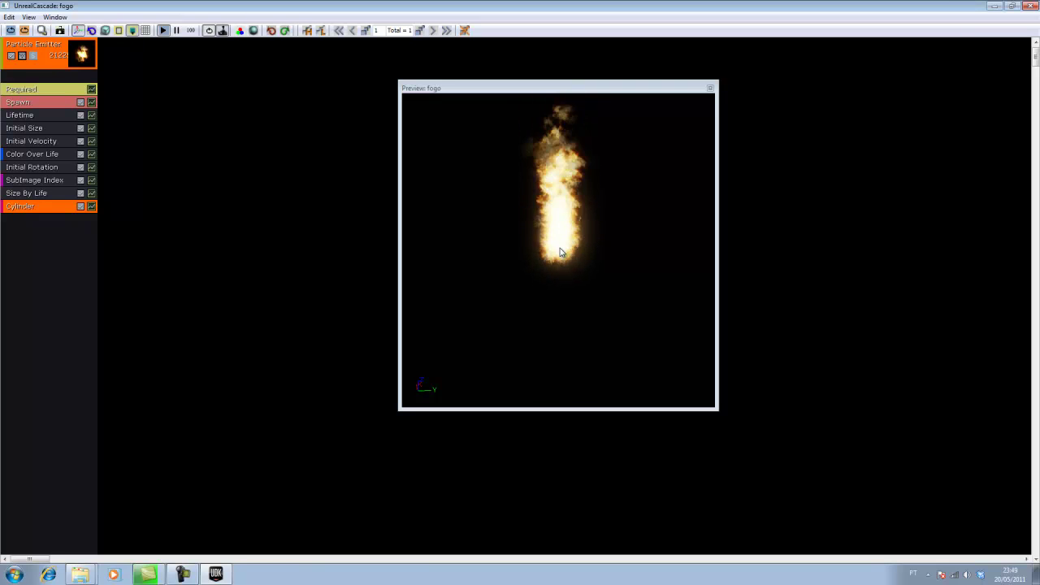
{"action": "key", "text": "alt+w"}
{"action": "key", "text": "Down"}
{"action": "key", "text": "Down"}
{"action": "key", "text": "Return"}
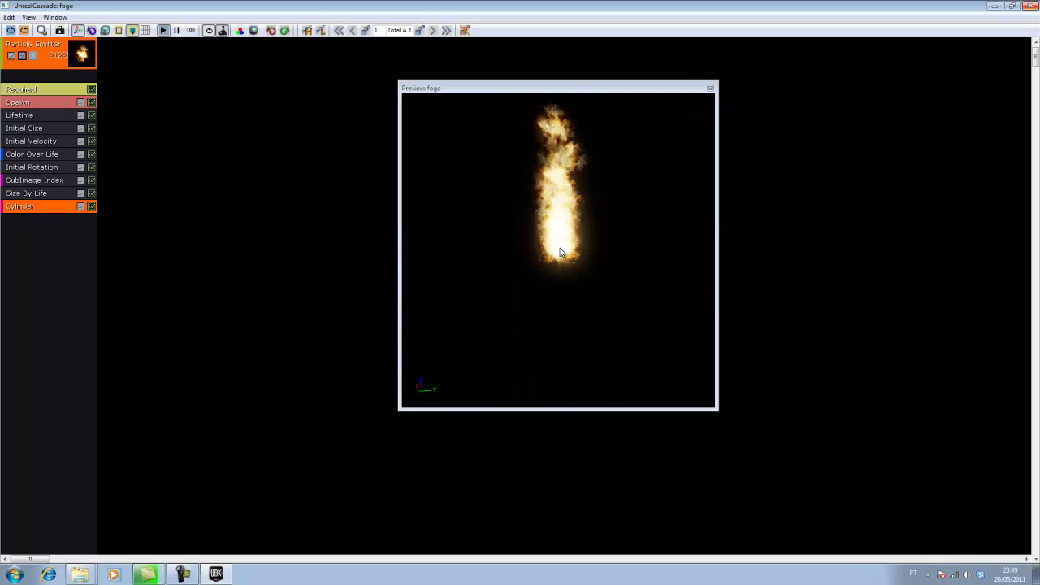
{"action": "key", "text": "alt+Tab"}
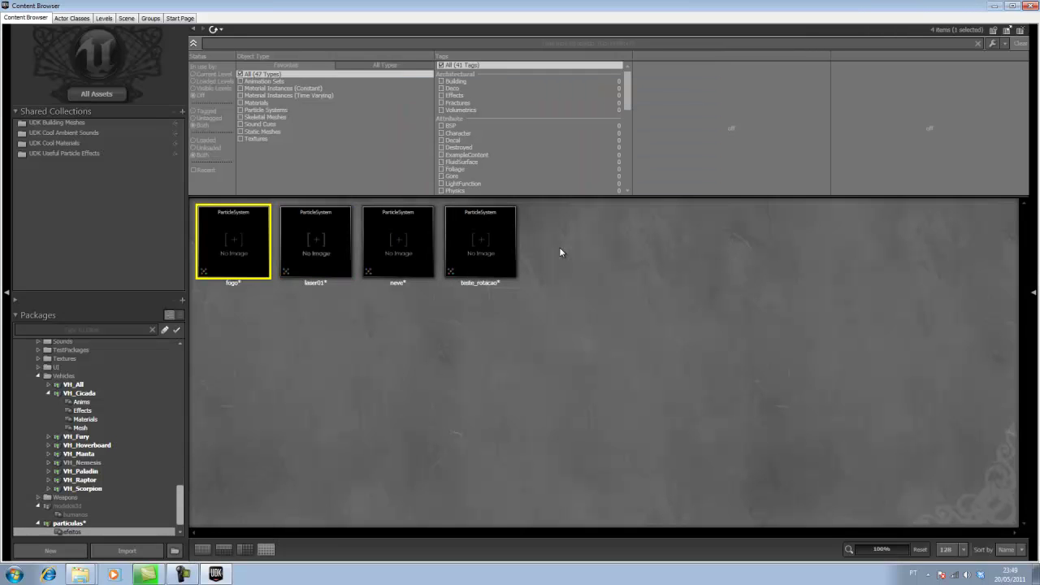
Step: Save the particulas package containing fogo with Ctrl+S
{"action": "key", "text": "ctrl+s"}
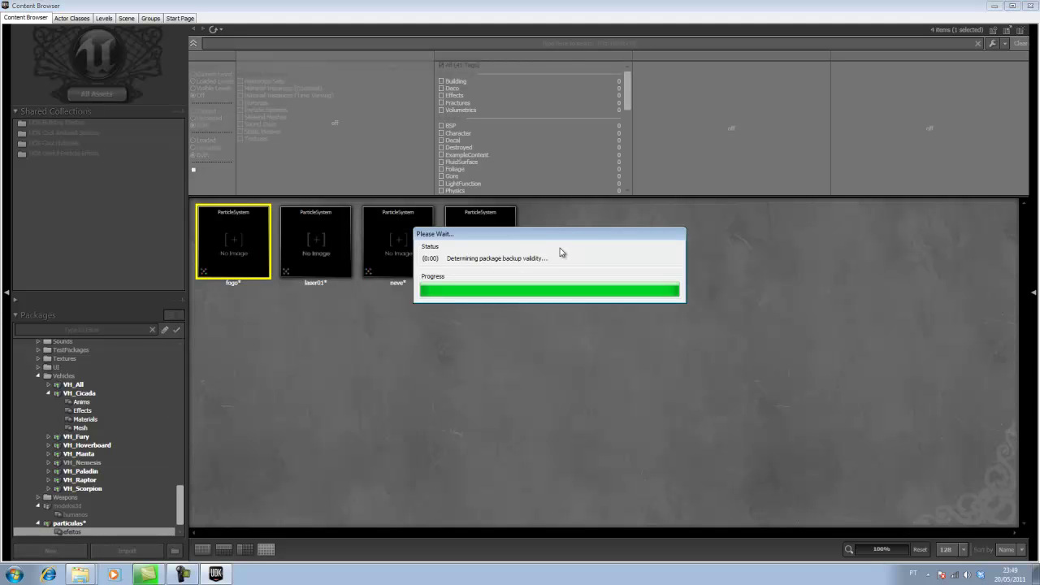